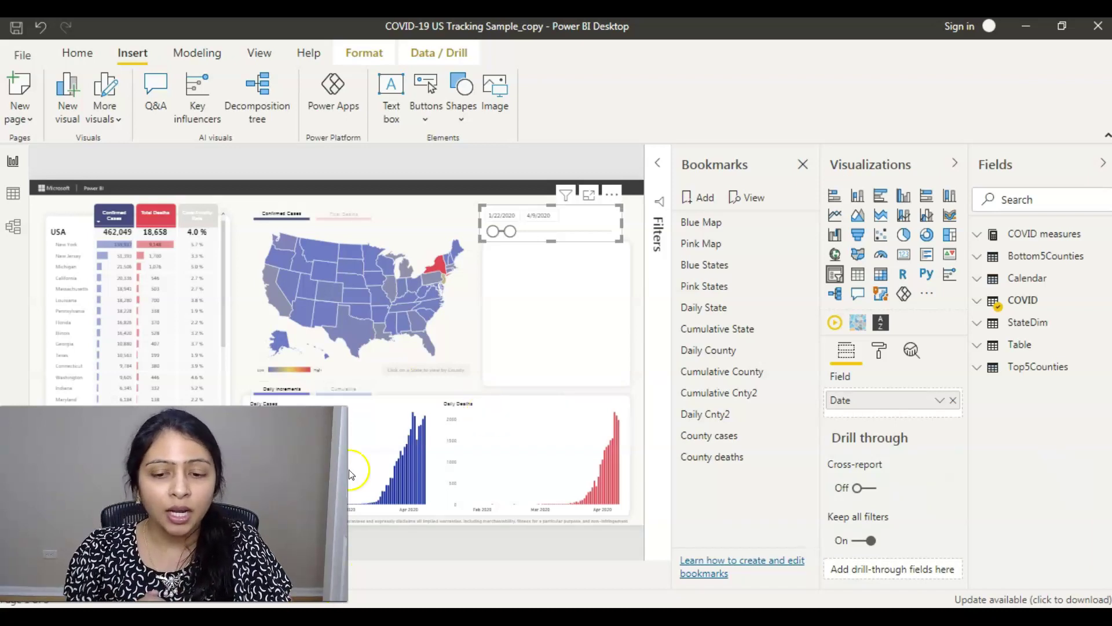
Drag the date slicer's end to 9/8/2020 so it spans 1/22/2020–9/8/2020
click(492, 231)
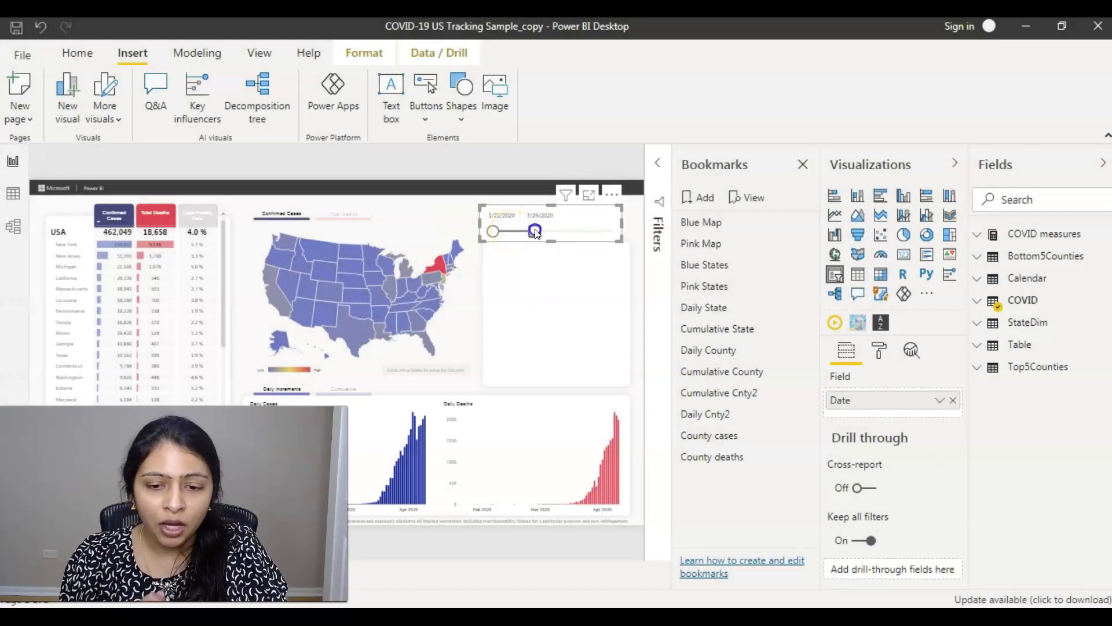
click(544, 232)
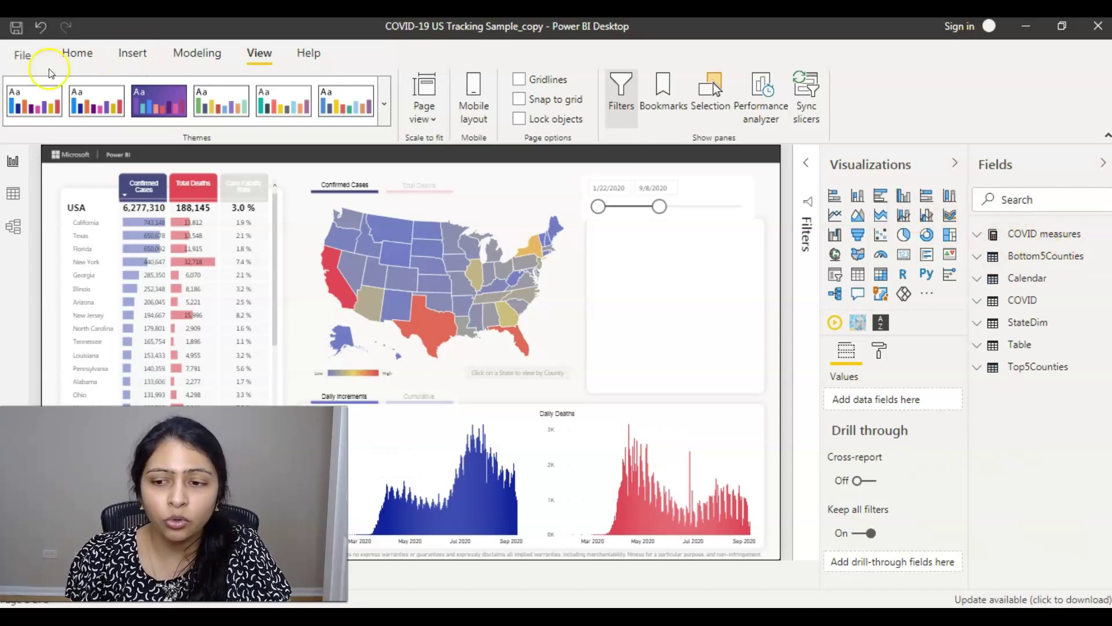
Reopen the Bookmarks pane from View and extend the date slicer's end to 10/26/2020
click(260, 54)
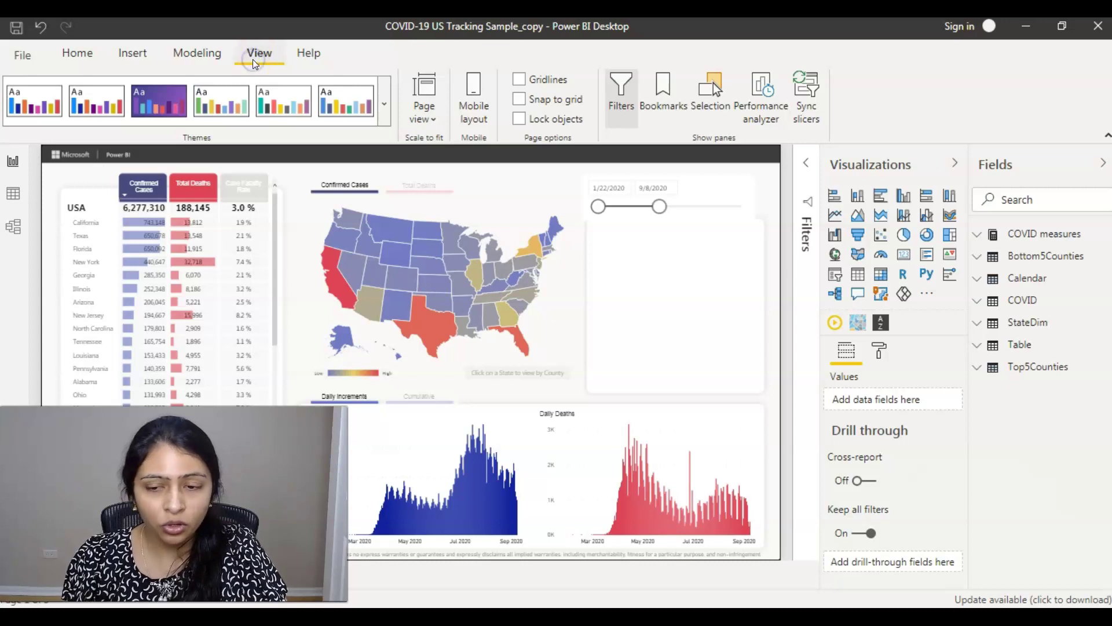
click(662, 102)
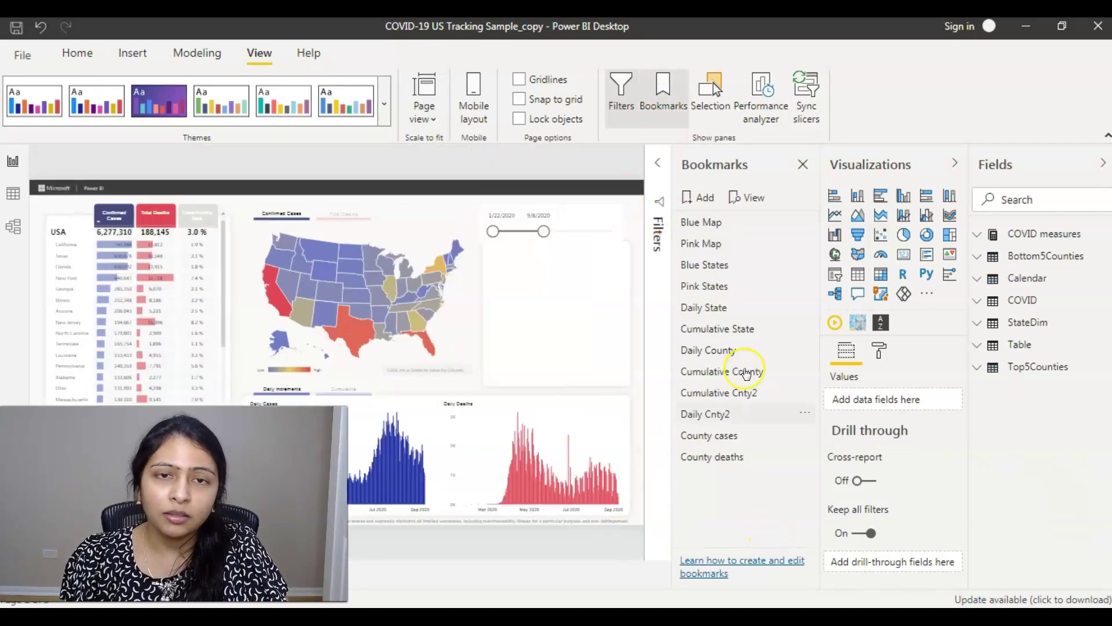
click(542, 232)
drag(544, 234, 554, 235)
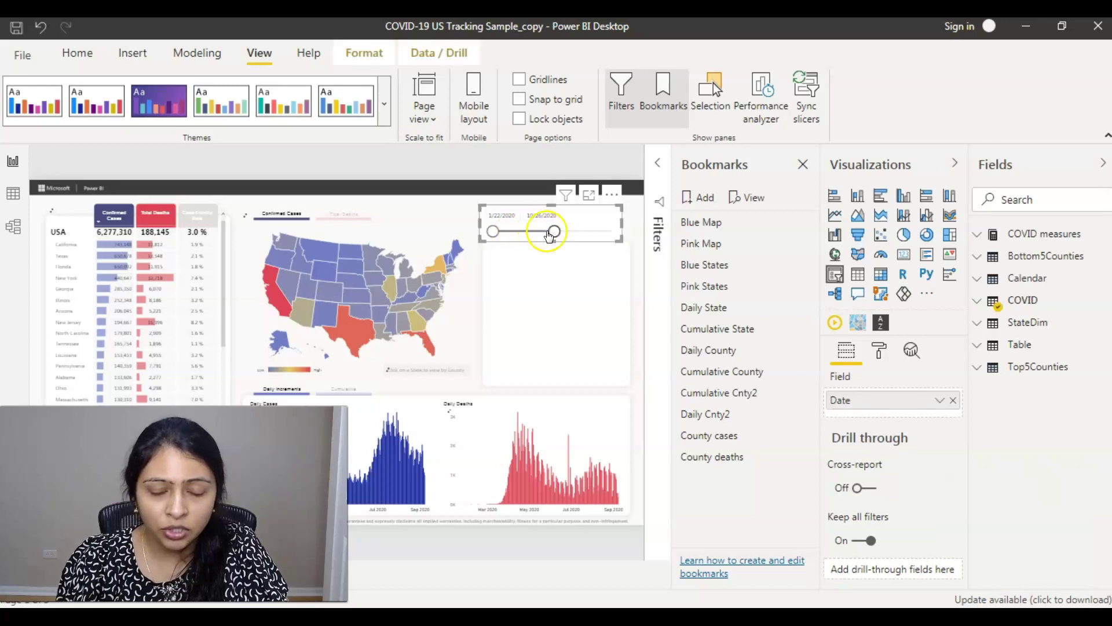
click(517, 233)
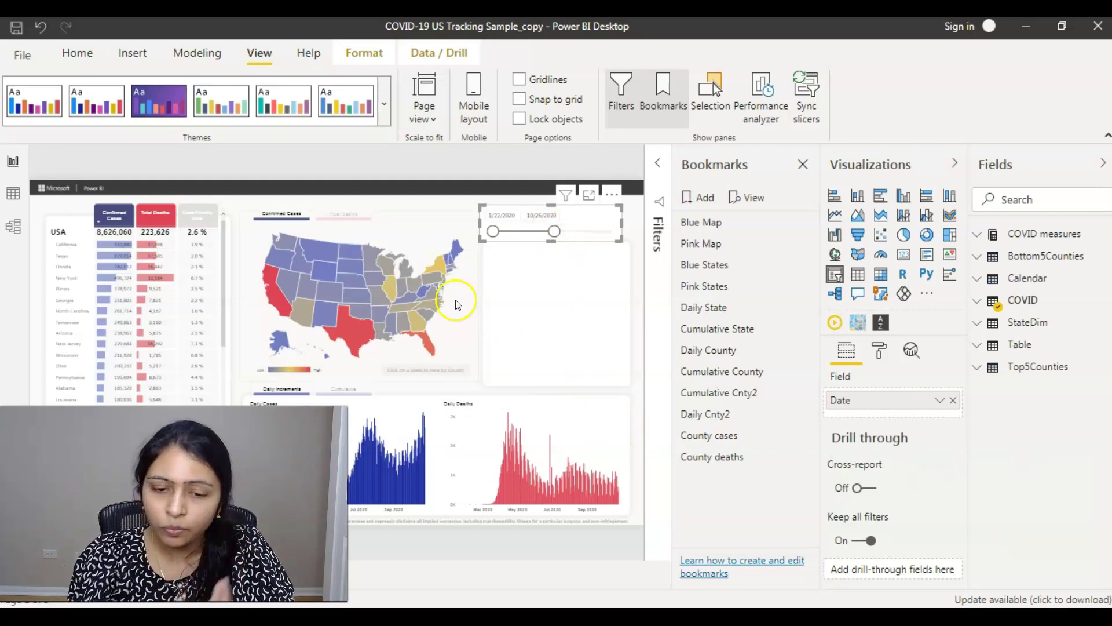
Add a bookmark of the 1/22/2020–10/26/2020 range and rename it 'Date Filter Reset'
click(695, 204)
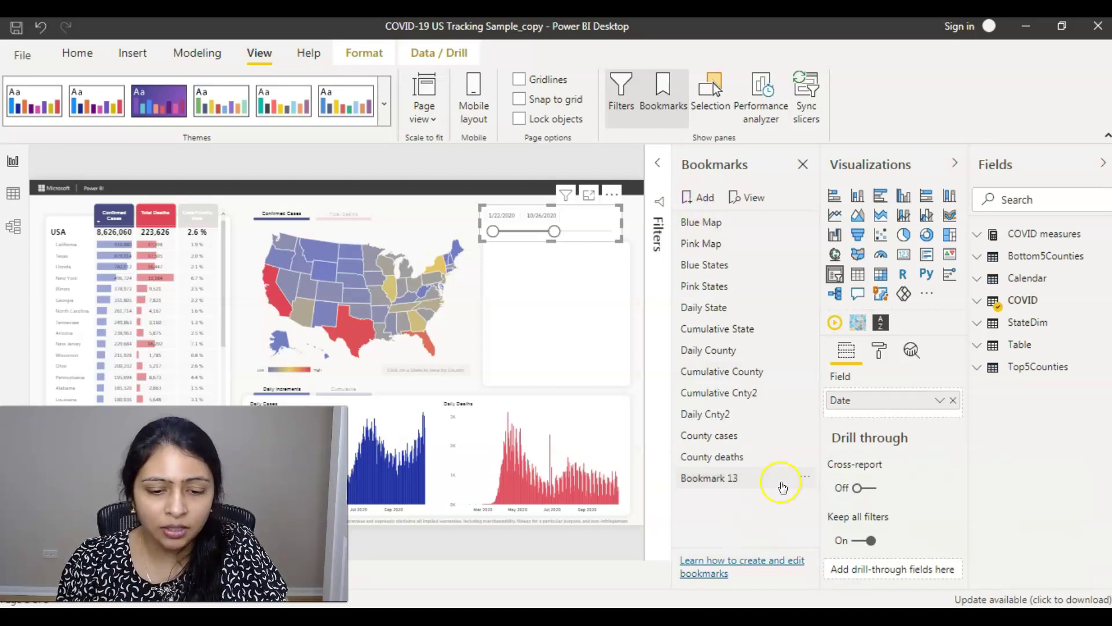
click(804, 477)
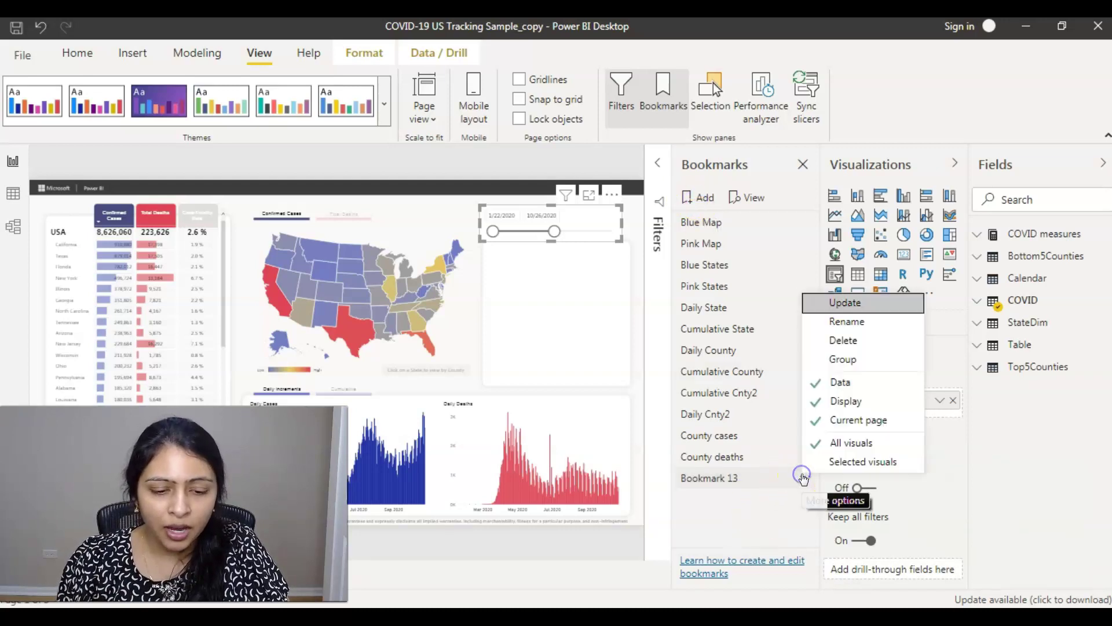
click(846, 321)
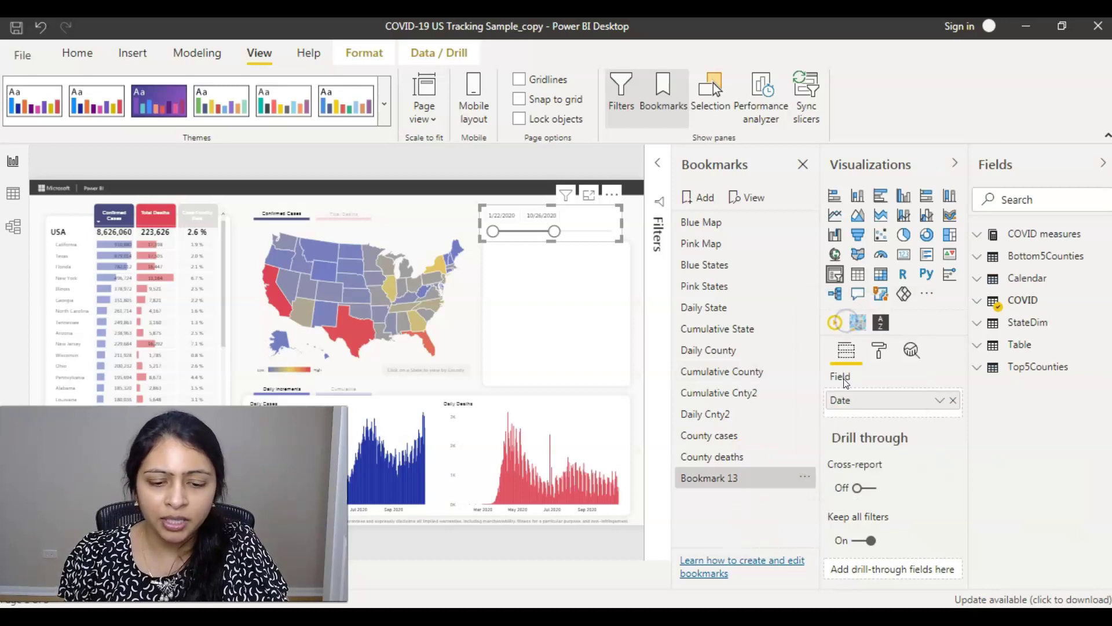
text(Date Filter)
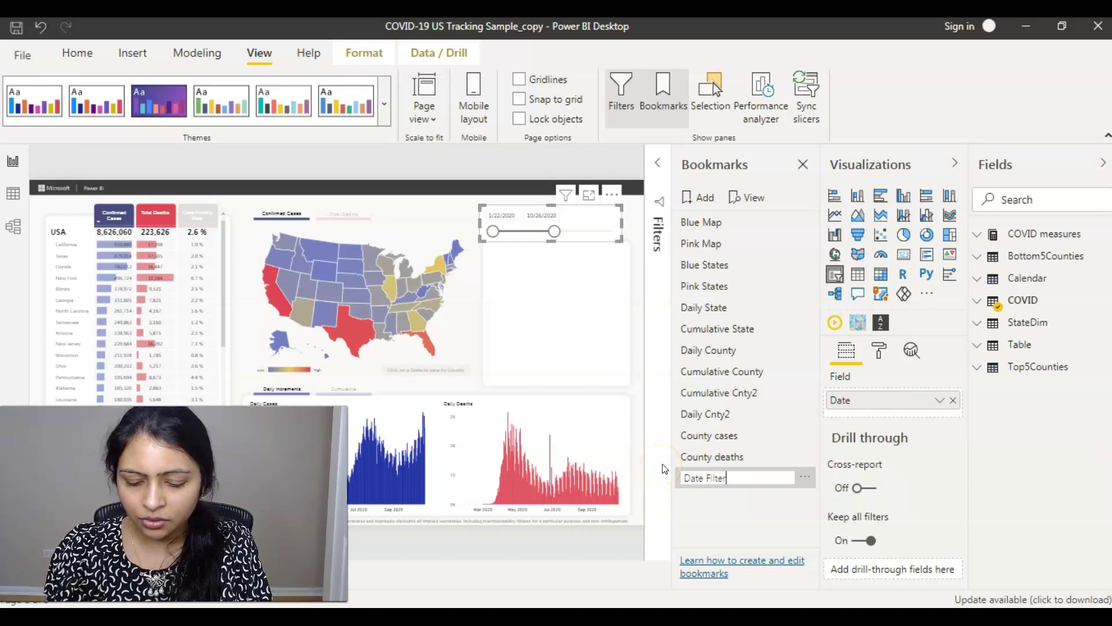
text( Reset)
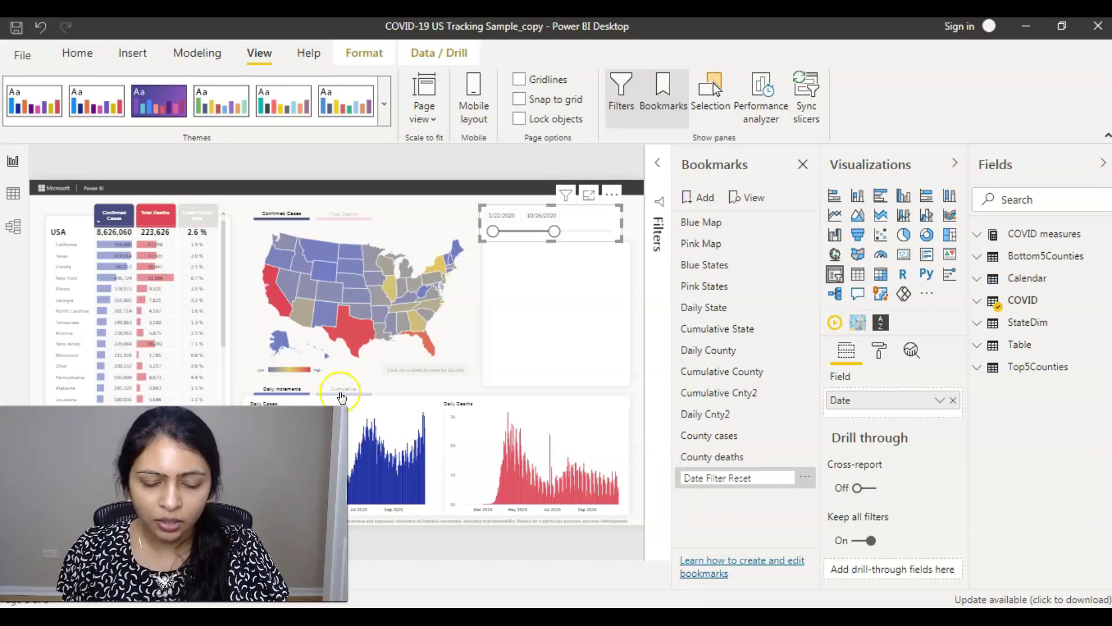
click(759, 520)
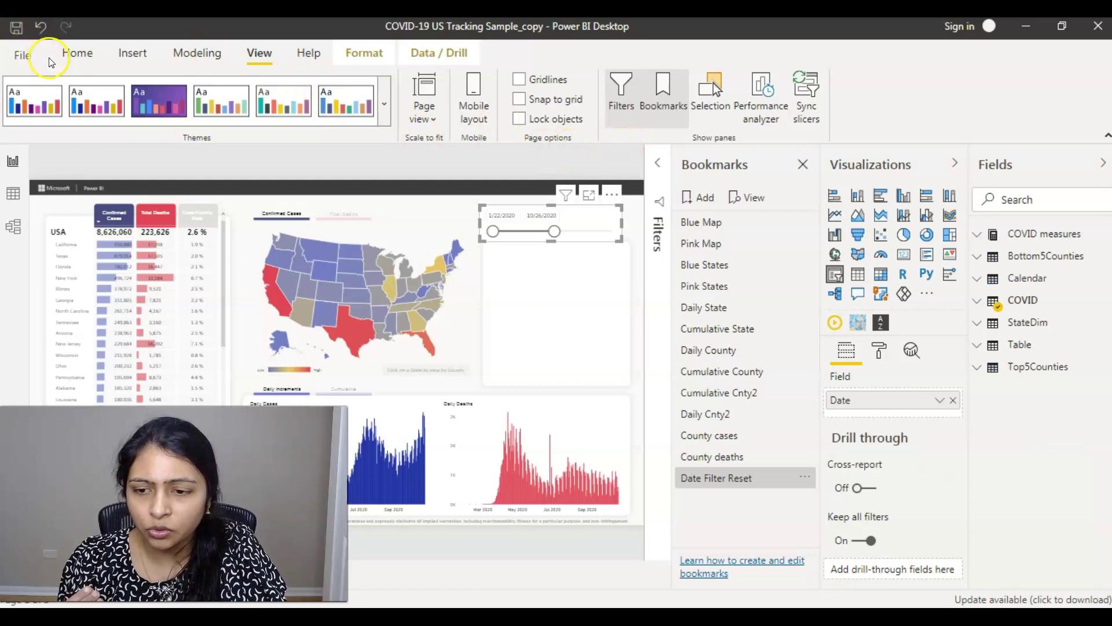
Insert a Reset button and place it below the date slicer
click(132, 53)
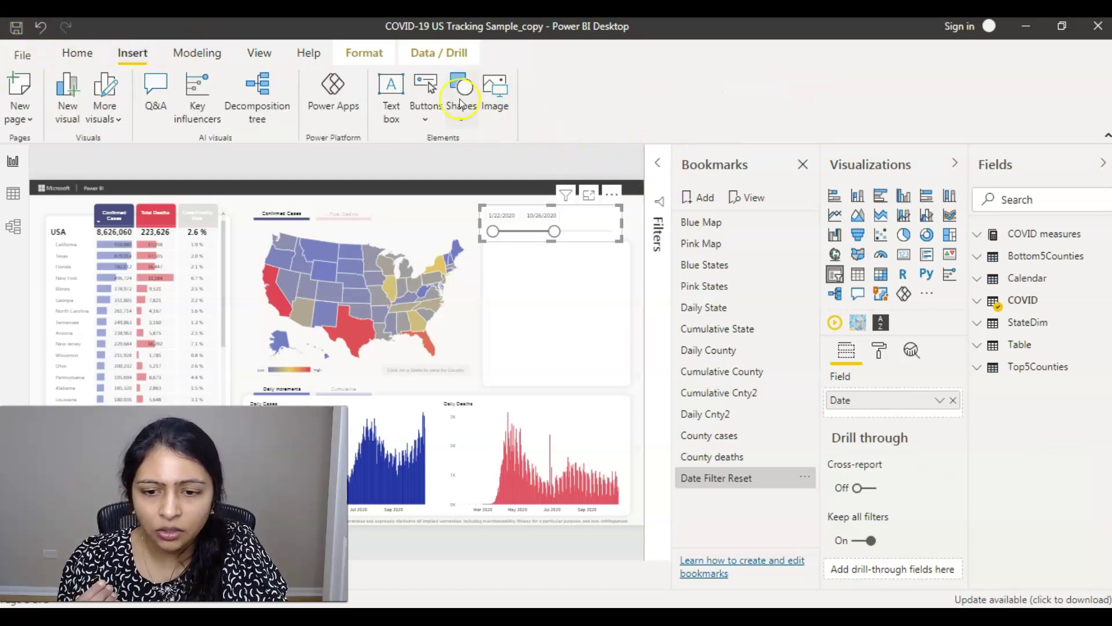
click(439, 116)
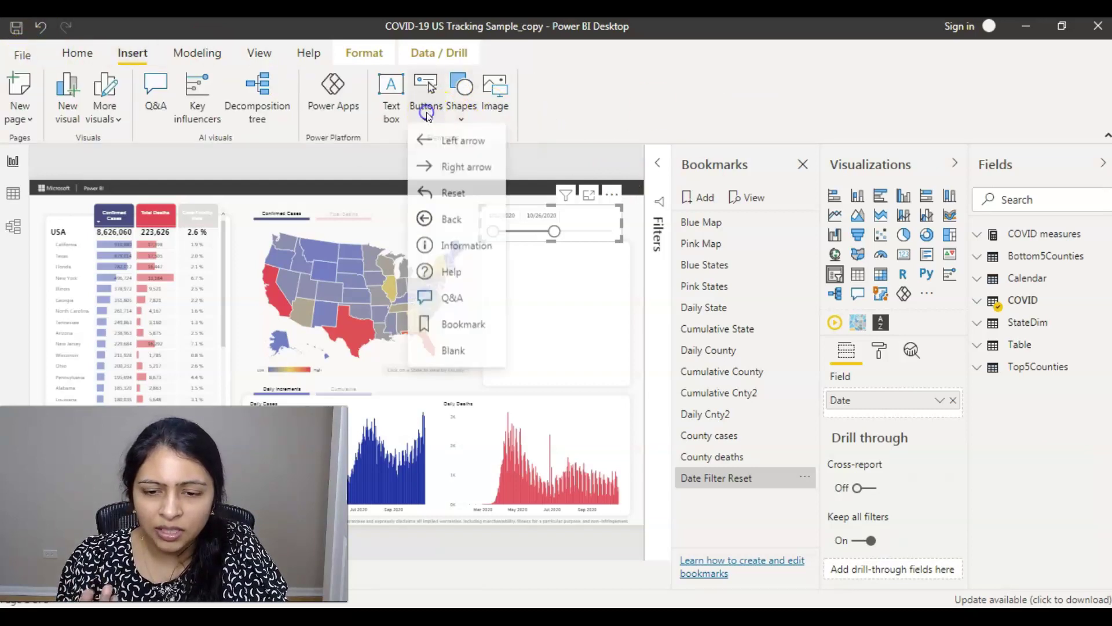
click(445, 202)
drag(463, 210, 542, 280)
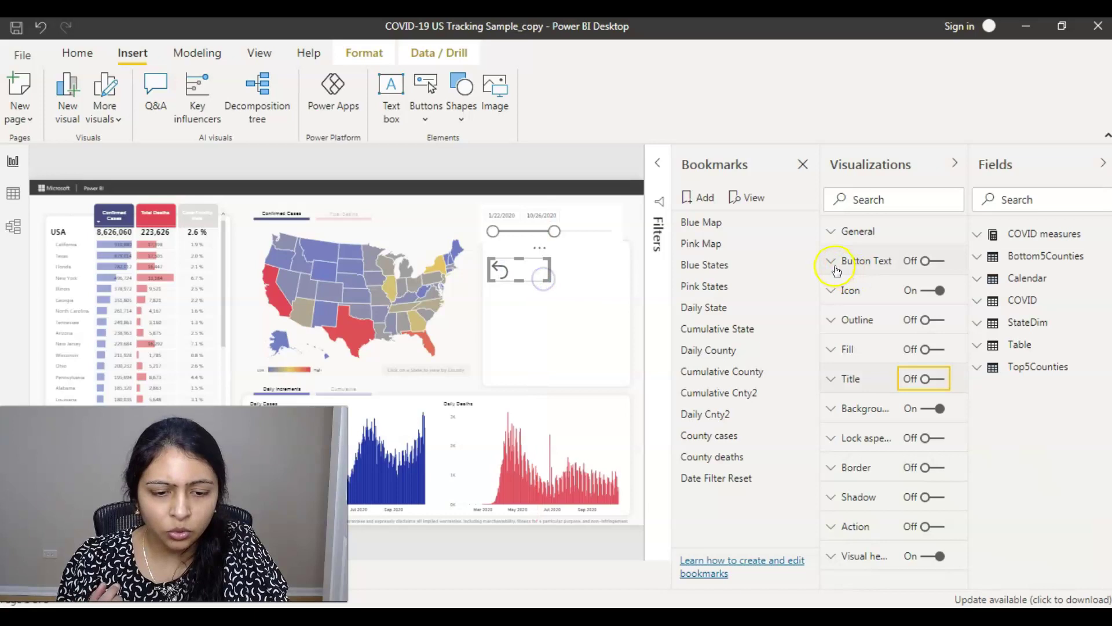
Turn on the button text and label the button 'Reset Dates'
click(917, 261)
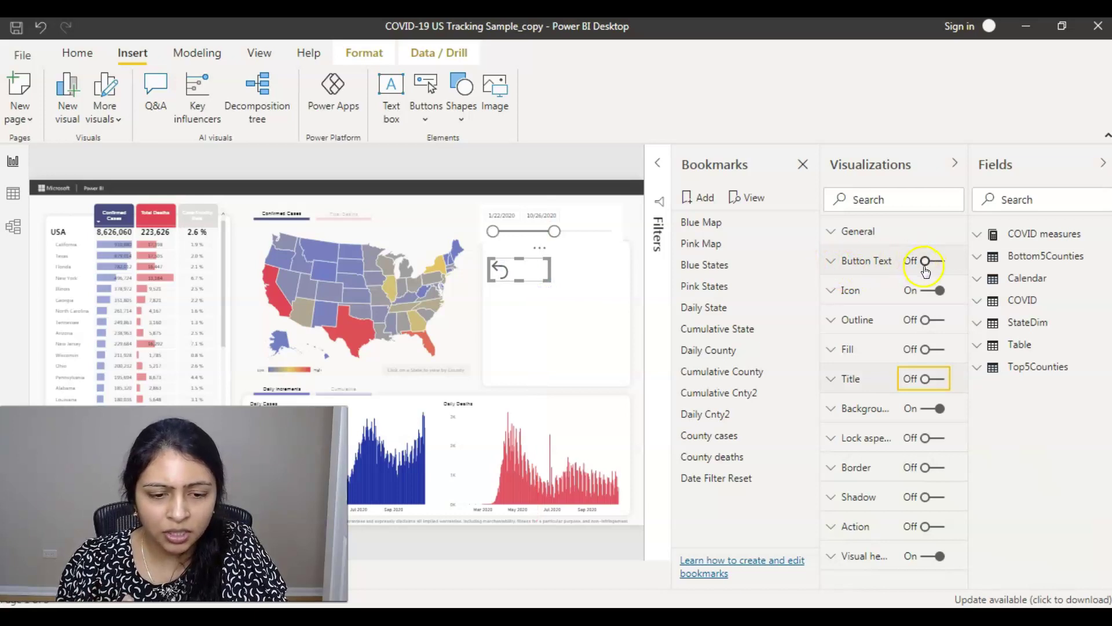
click(873, 339)
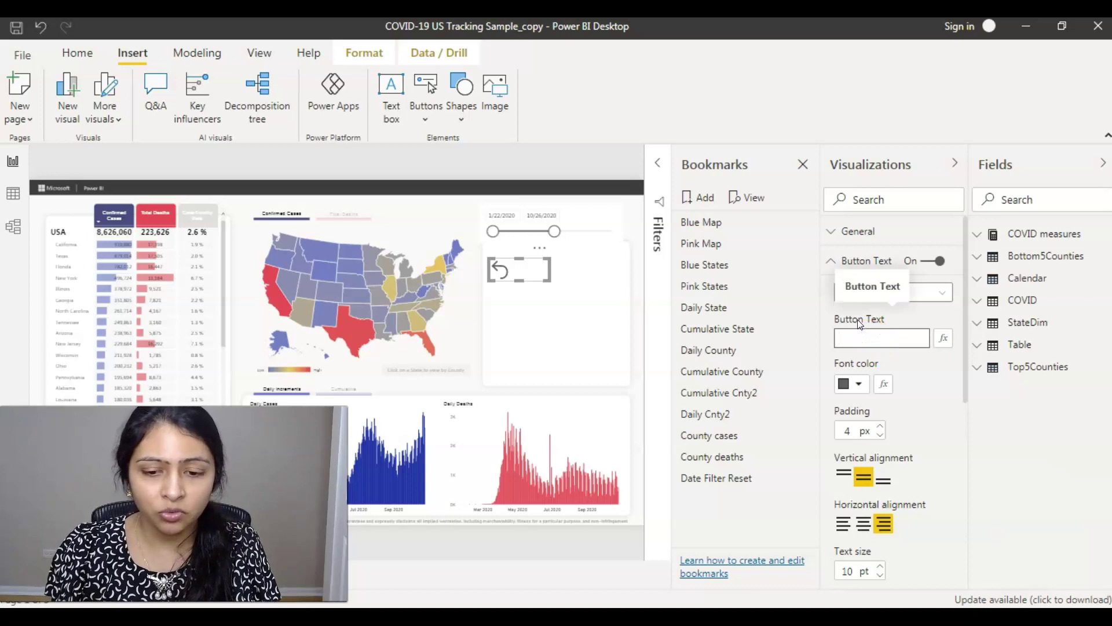
text(Reset Dates)
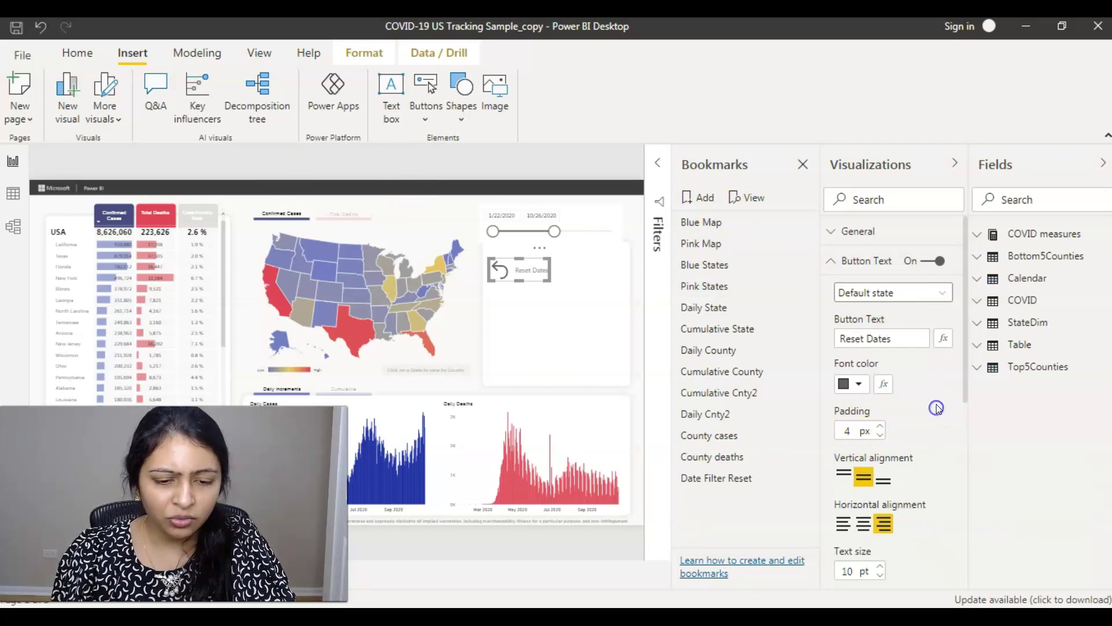
Set the button label's text size to 20 pt
scroll(930, 406, down, 3)
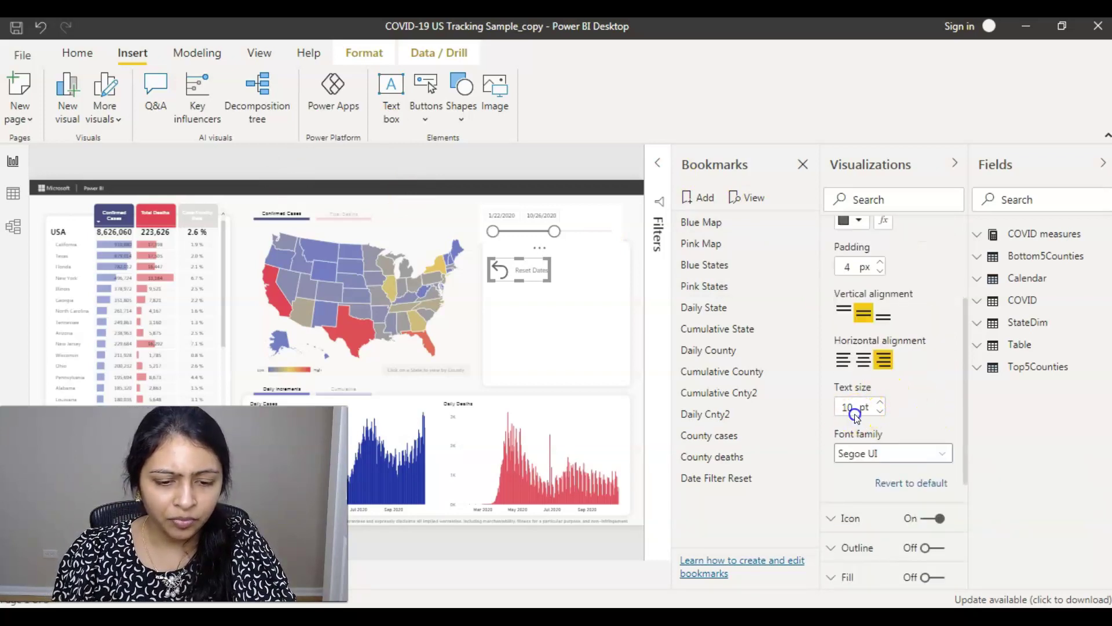
click(853, 413)
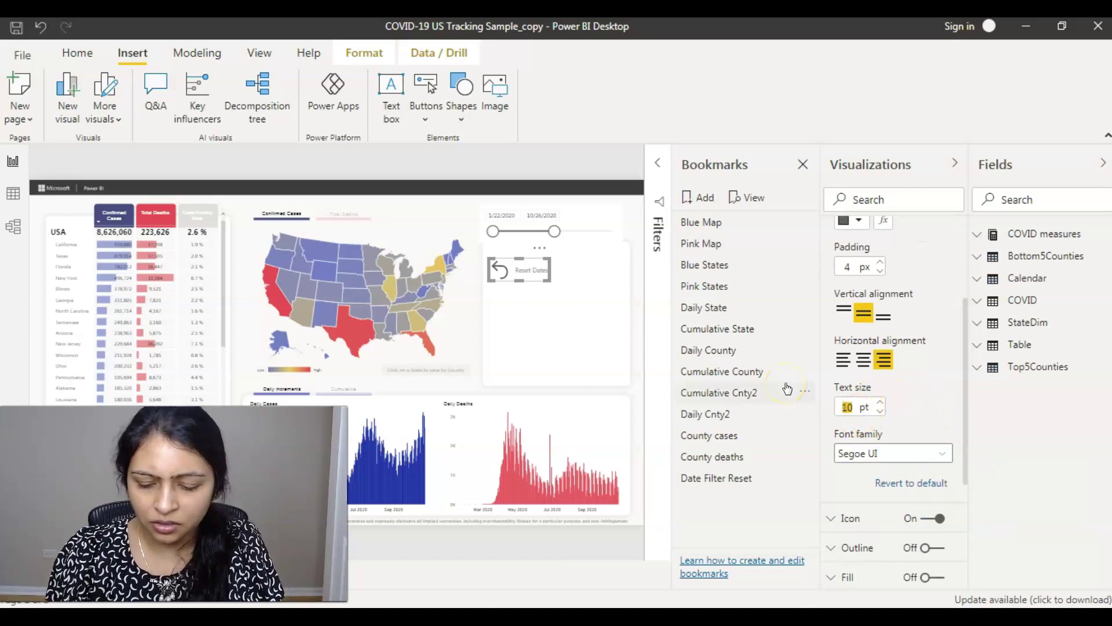
text(20)
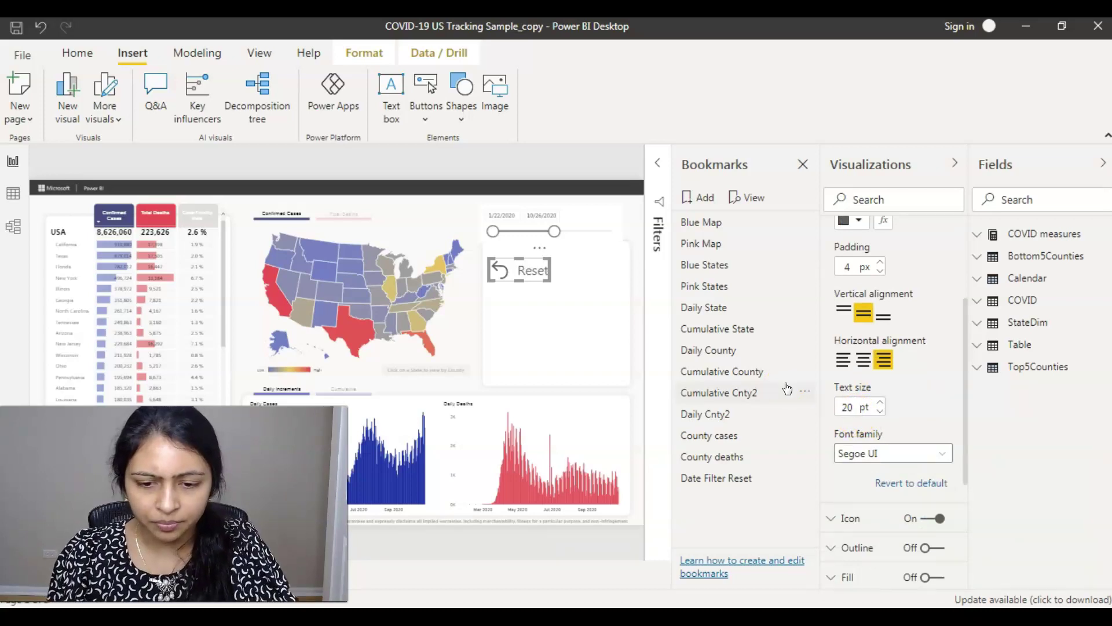
click(950, 411)
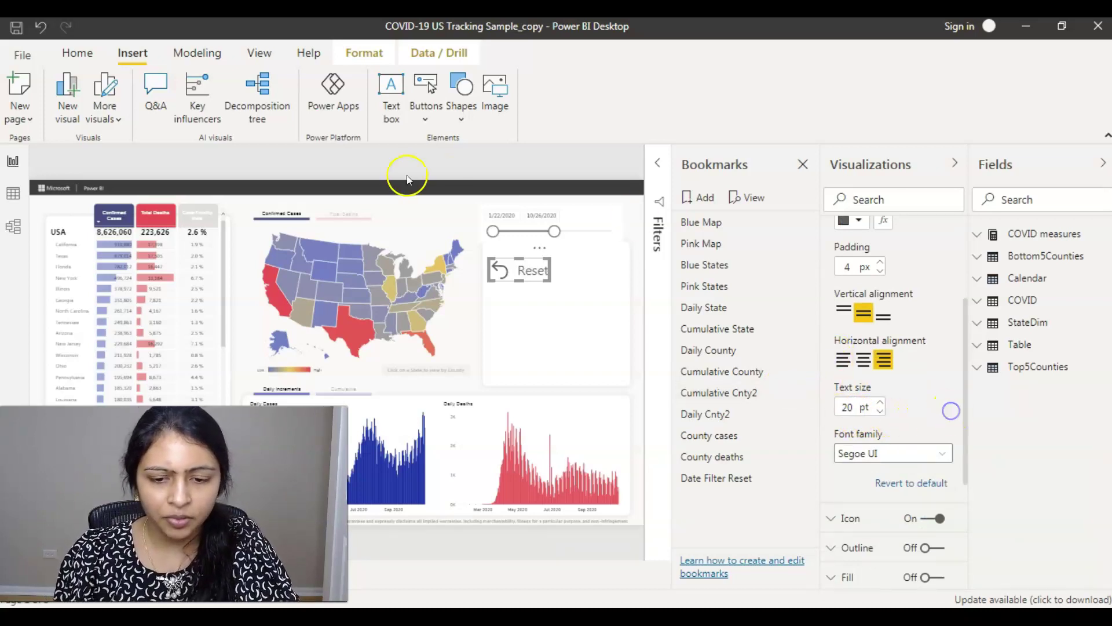
Widen the reset button so the full 'Reset Dates' text is visible
click(553, 283)
drag(553, 283, 585, 289)
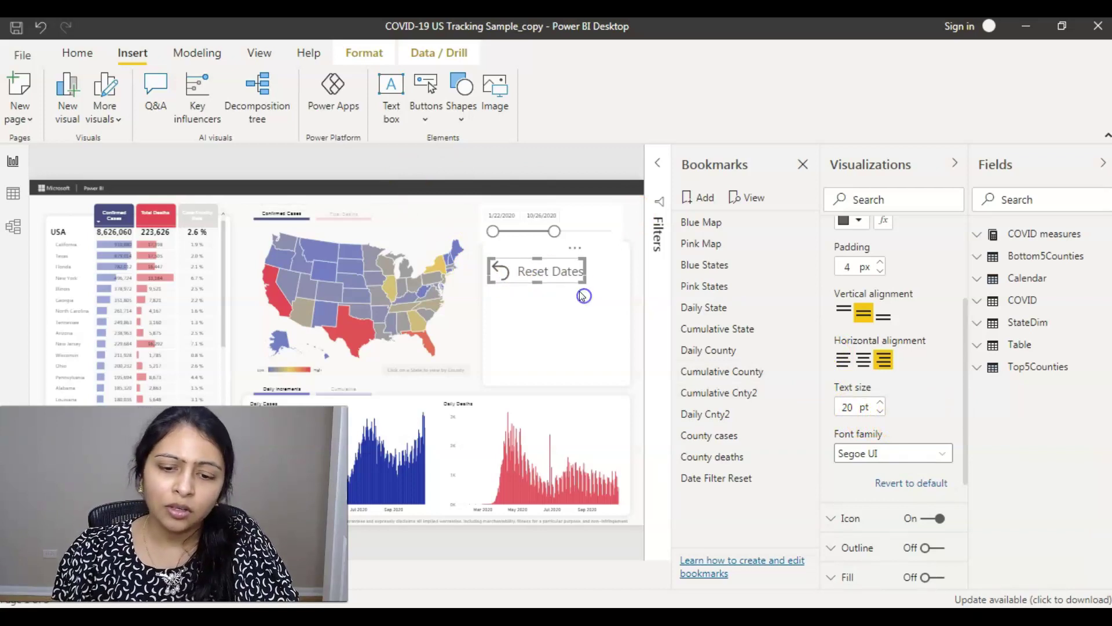
click(584, 296)
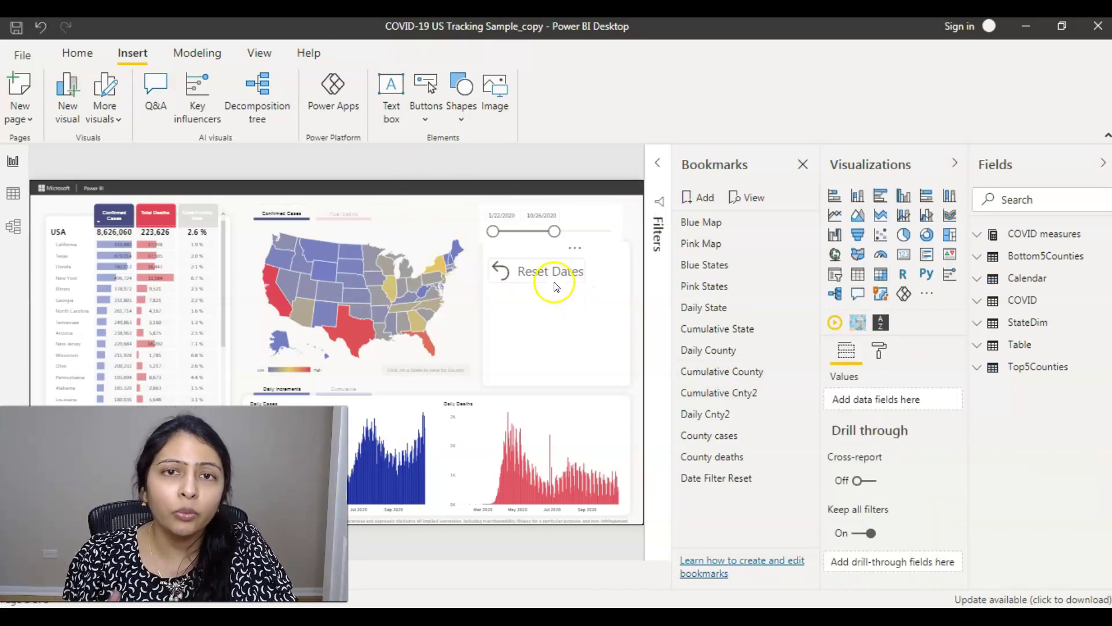
click(554, 272)
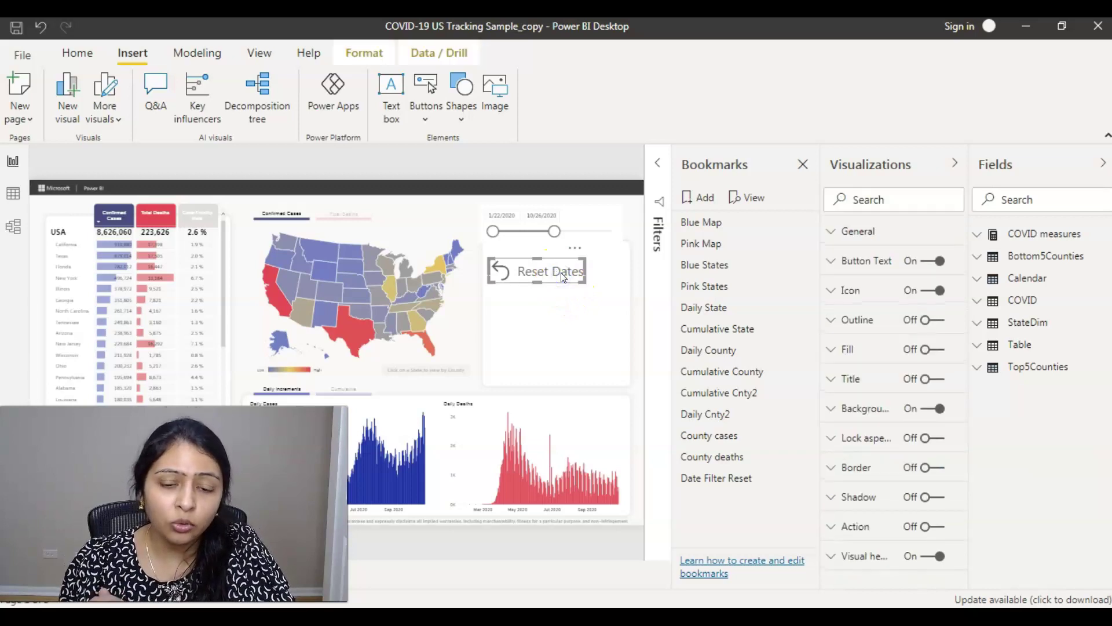
click(552, 282)
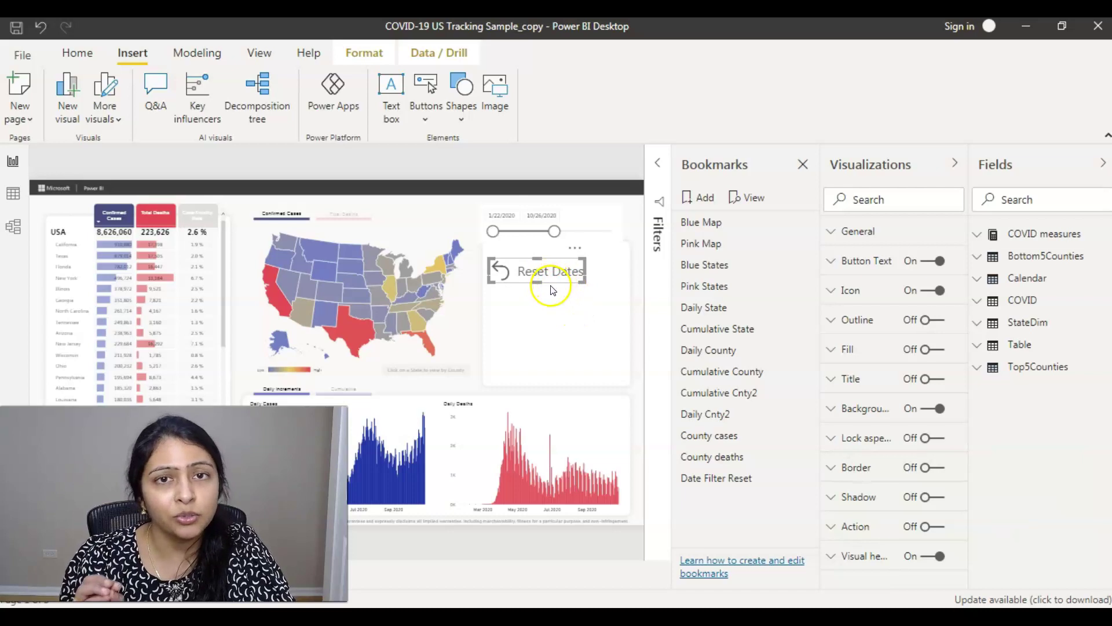
click(555, 291)
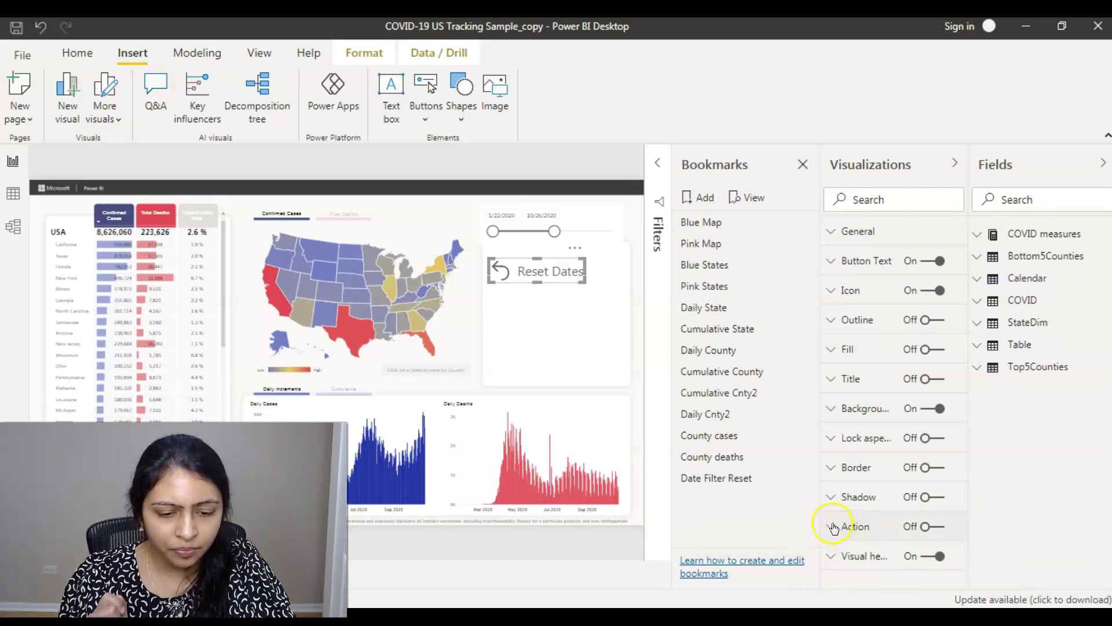
Turn on the button's Action, set Type to Bookmark and link it to 'Date Filter Reset'
click(926, 527)
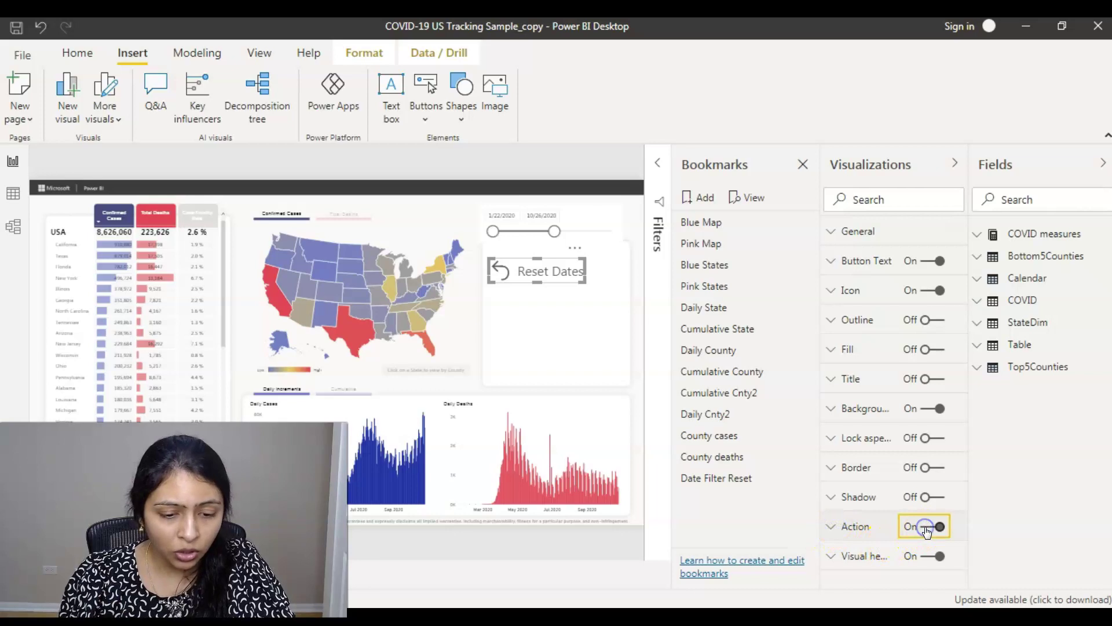
click(833, 527)
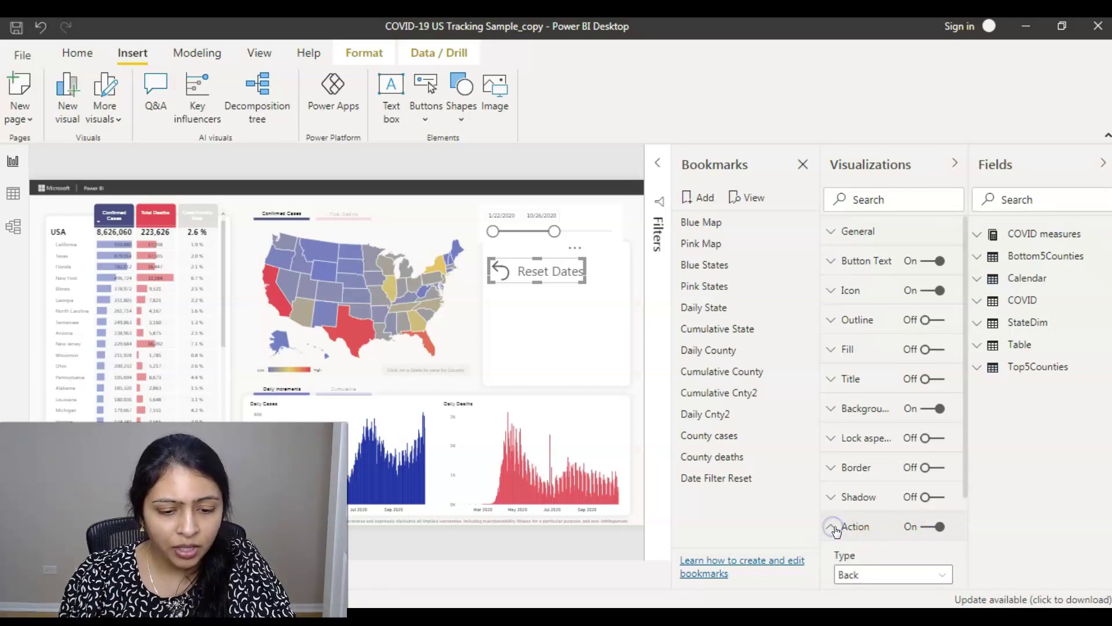
click(869, 575)
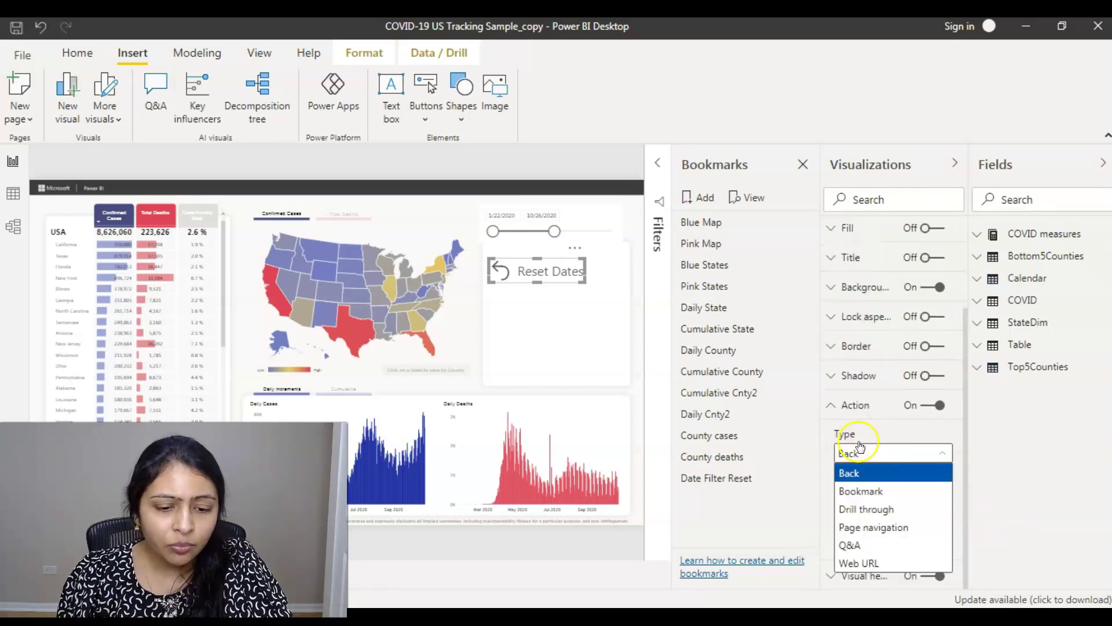
click(875, 491)
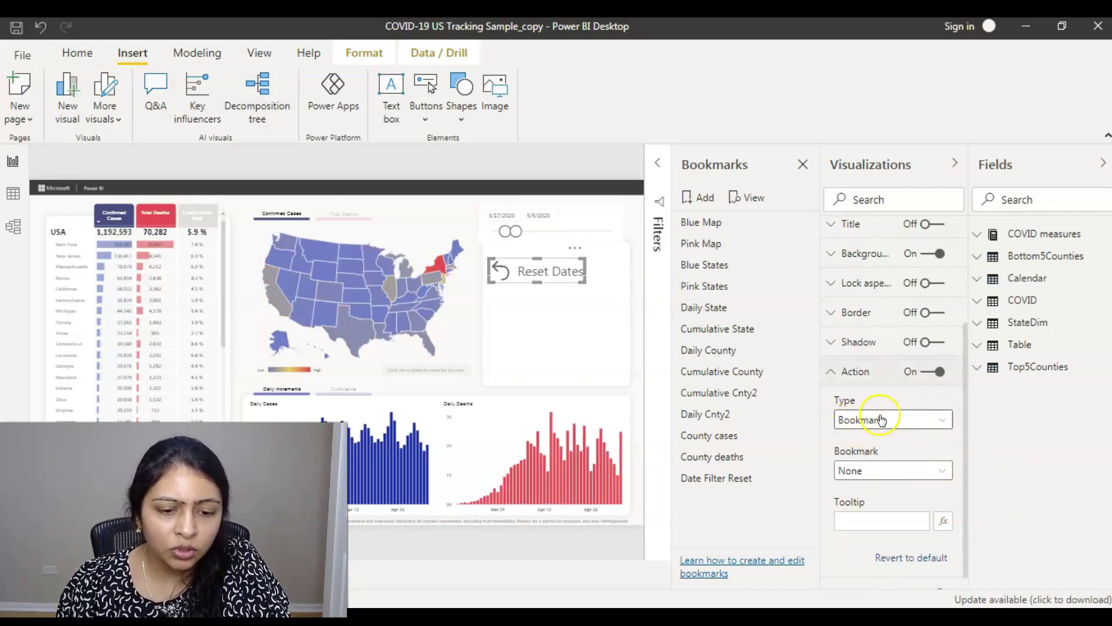
click(940, 470)
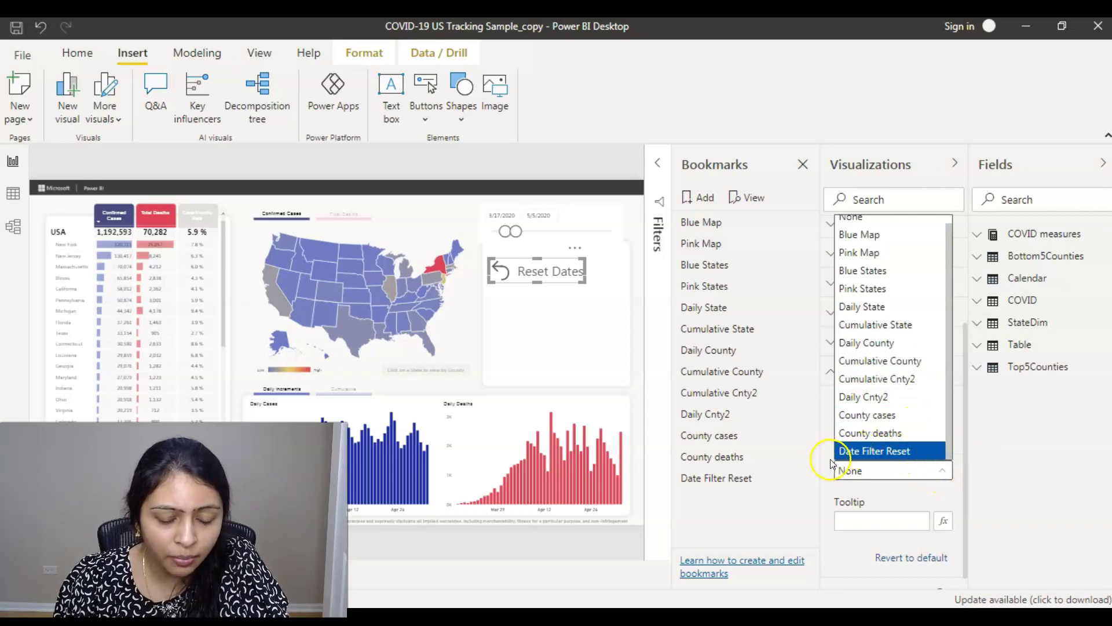
click(898, 456)
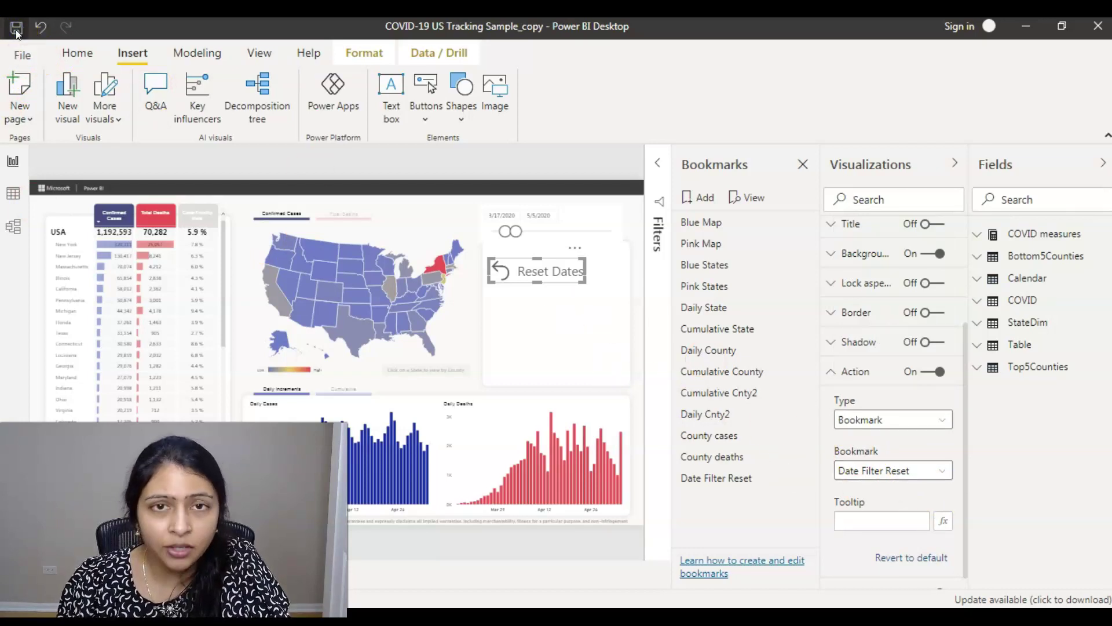
Narrow the date slicer, then apply Reset Dates to restore 1/22/2020–10/26/2020
click(281, 251)
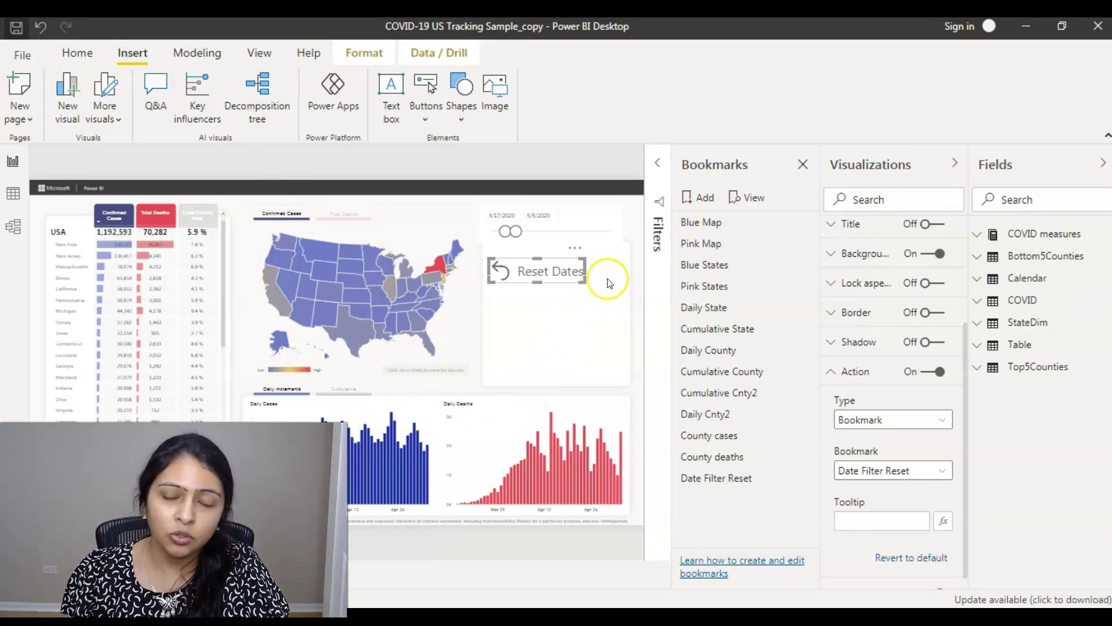
click(536, 315)
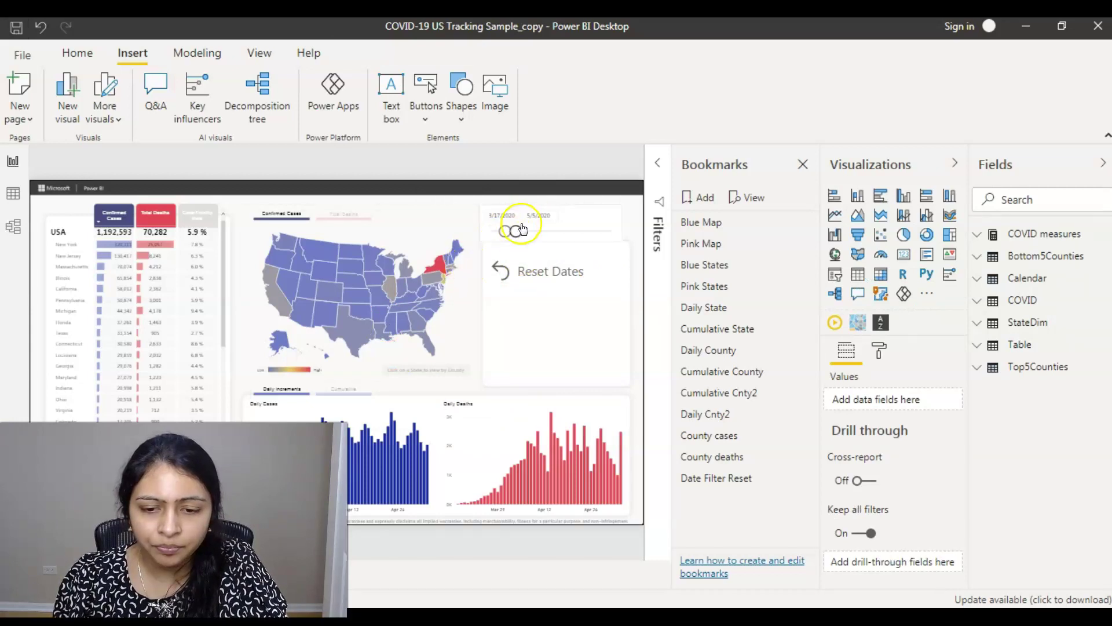
drag(521, 230, 569, 233)
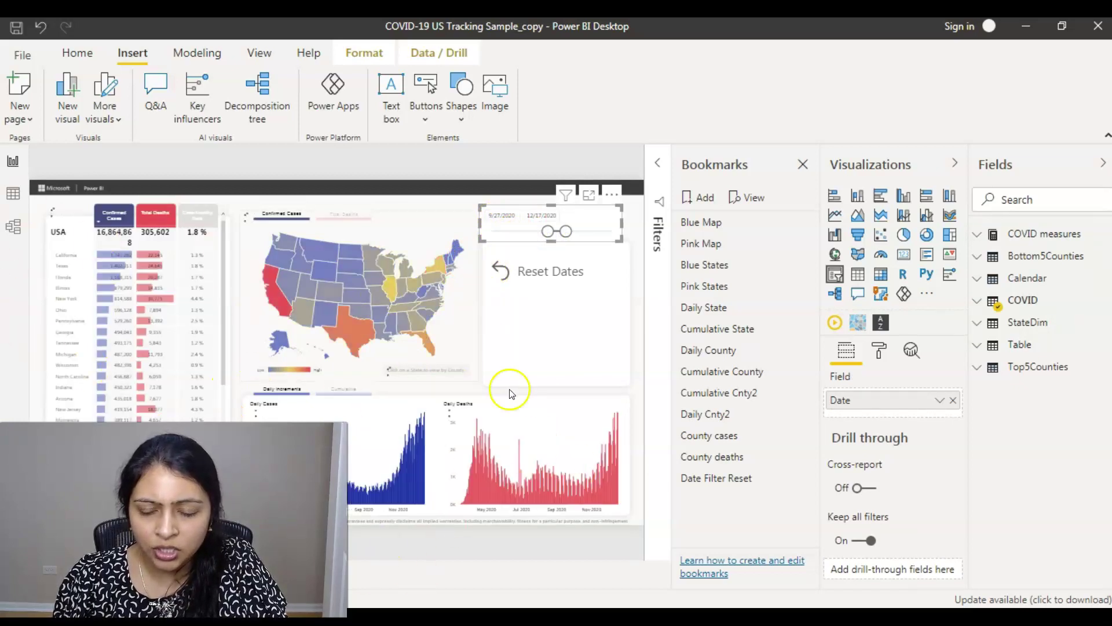
click(550, 218)
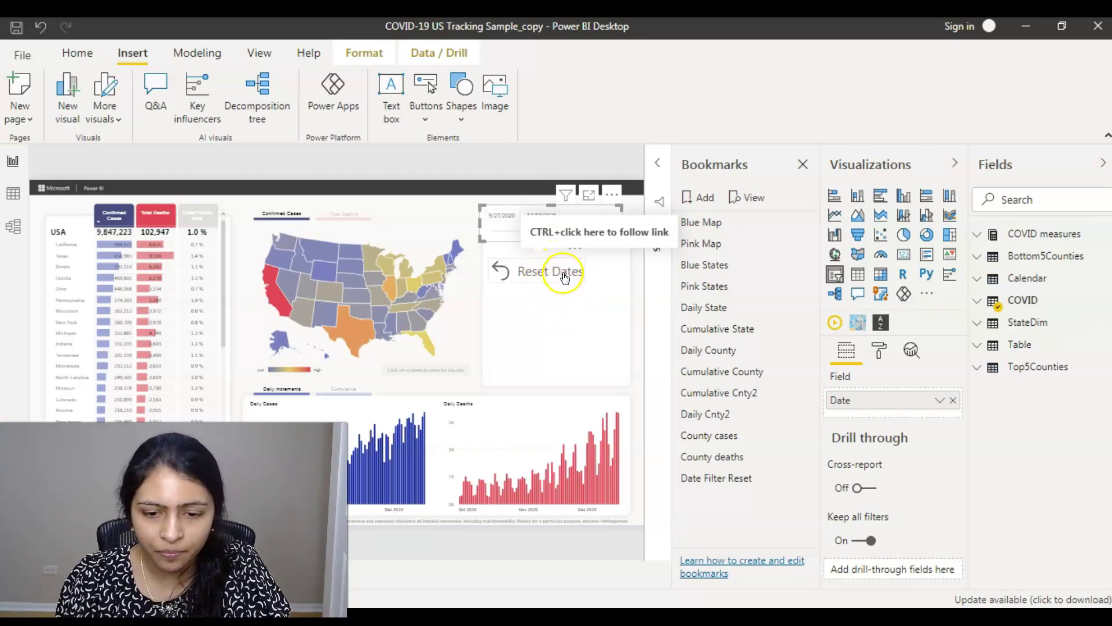
ctrl+click(565, 278)
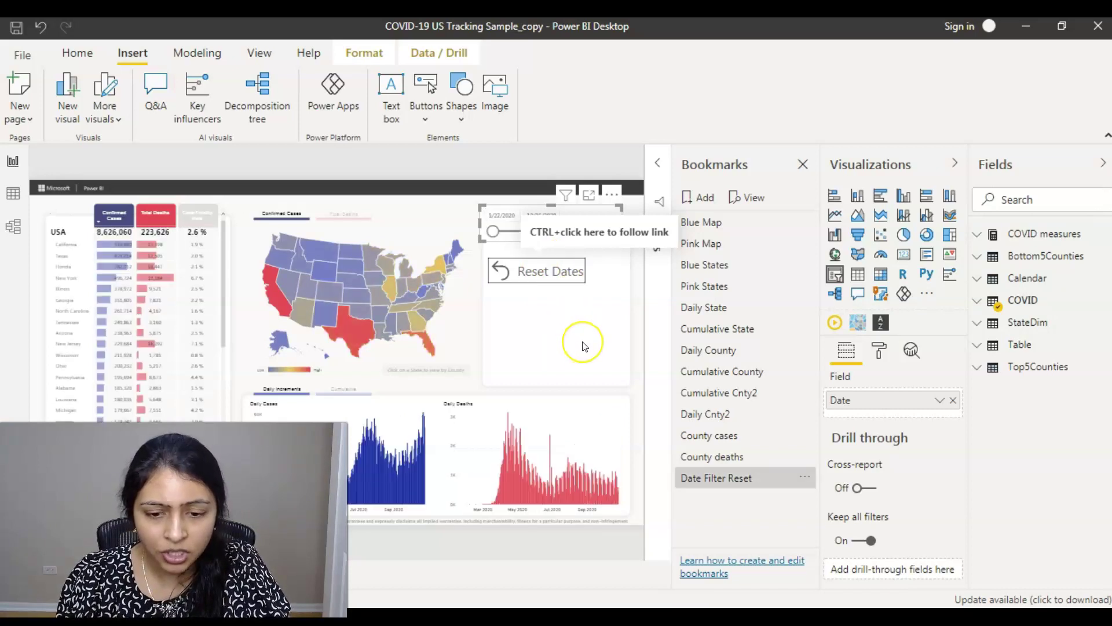
click(566, 347)
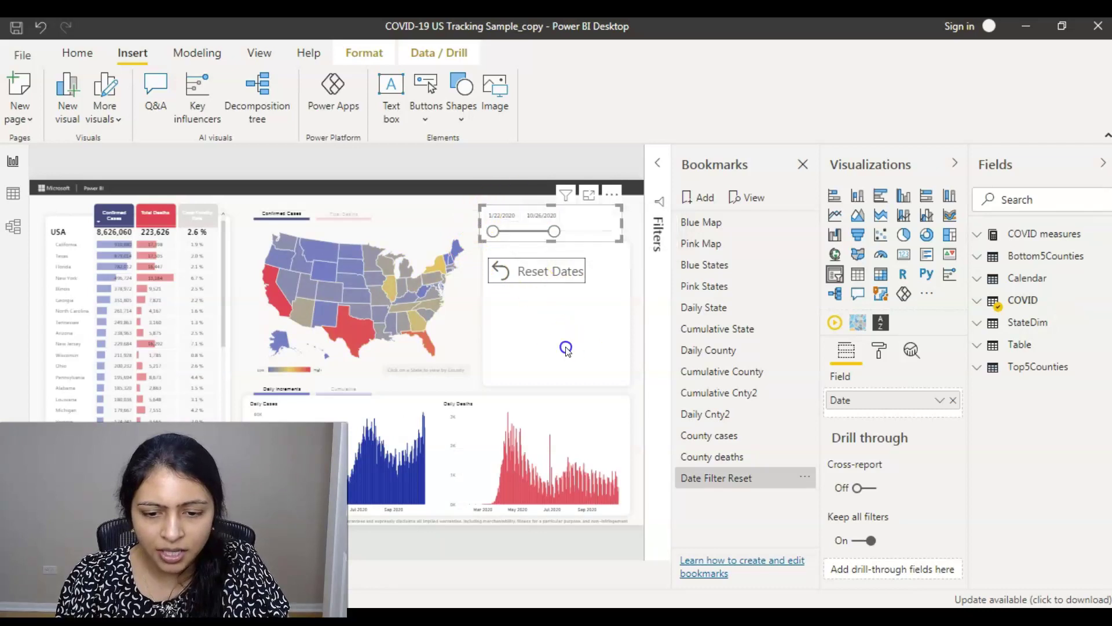